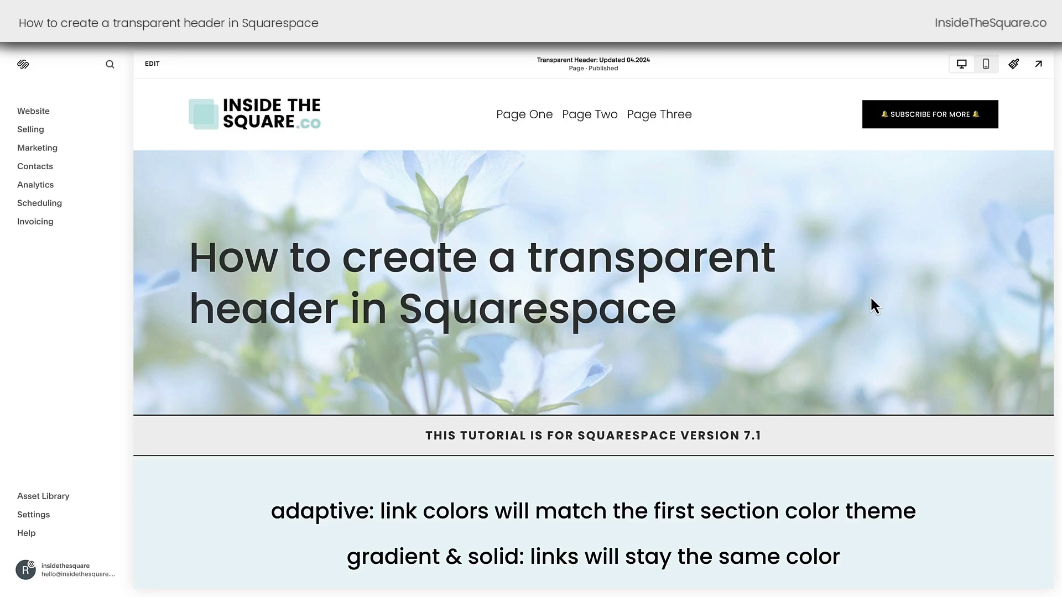
Highlight 'VERSION 7.1' in the banner and the words adaptive, gradient and solid in the header notes.
left_click_drag(769, 439, 690, 437)
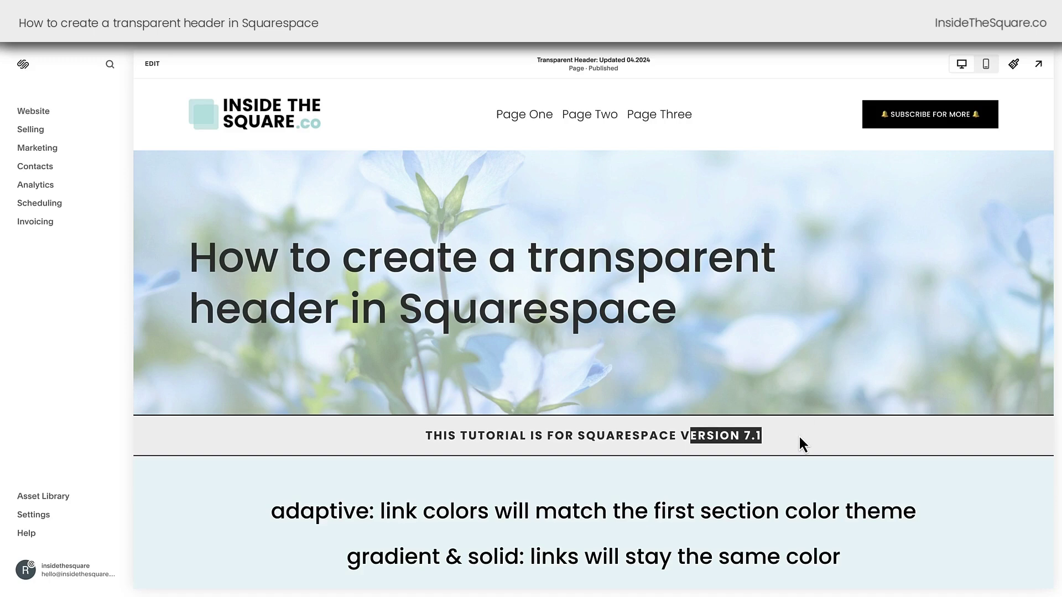
key("shift+Left")
left_click(958, 487)
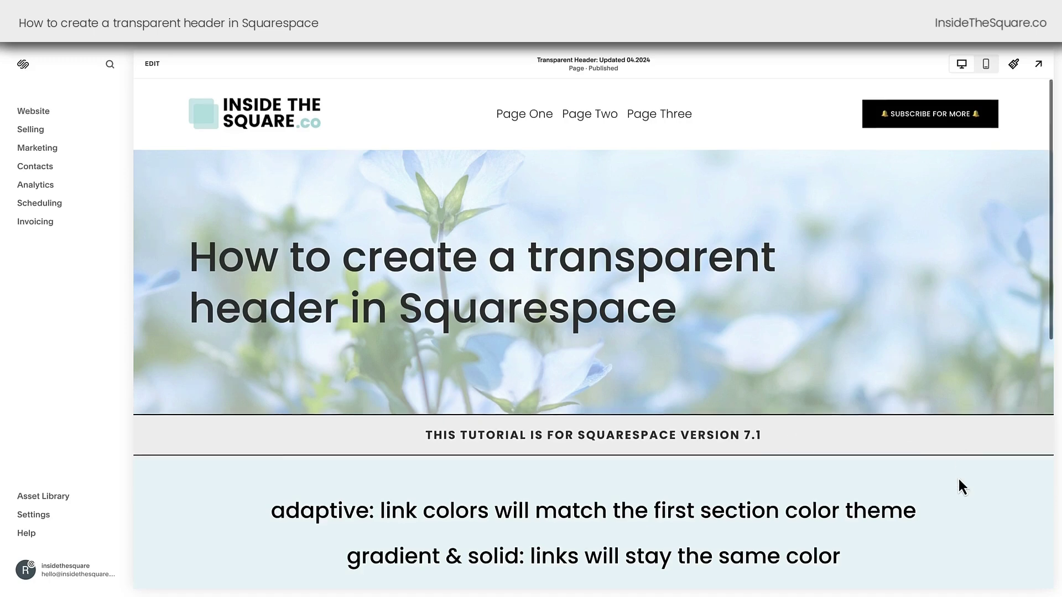
scroll(958, 487, "down", 2)
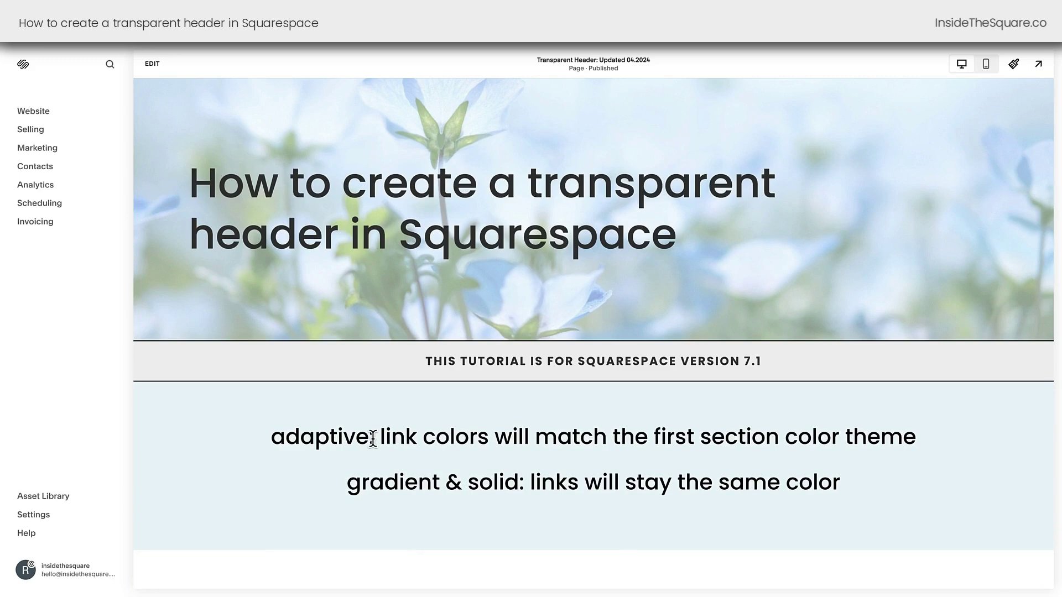
left_click_drag(369, 437, 253, 440)
left_click_drag(347, 482, 520, 485)
left_click(866, 500)
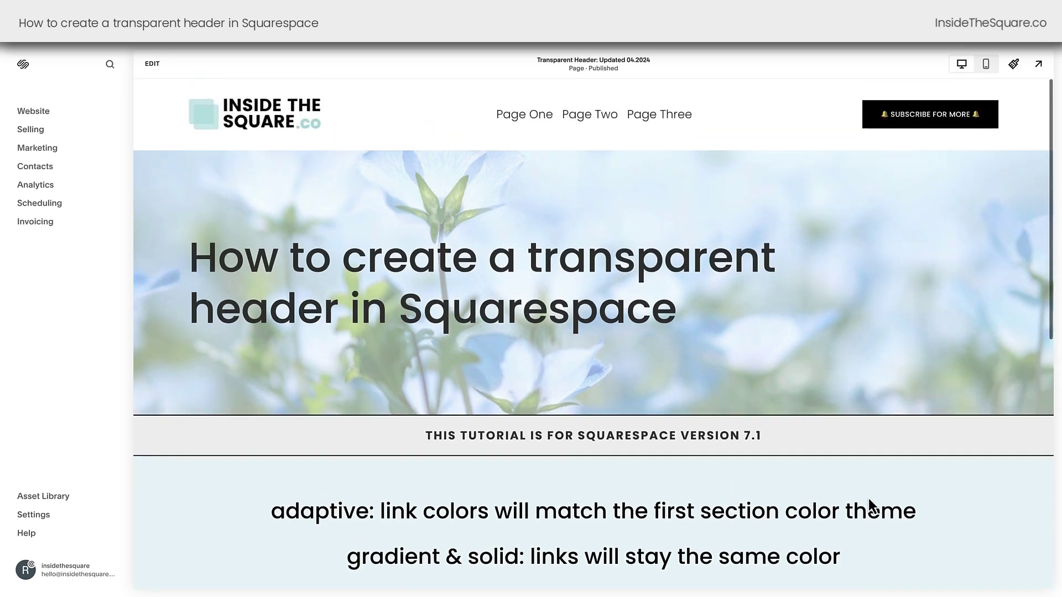
Edit the site header's design and set its colour style to Adaptive.
left_click(159, 73)
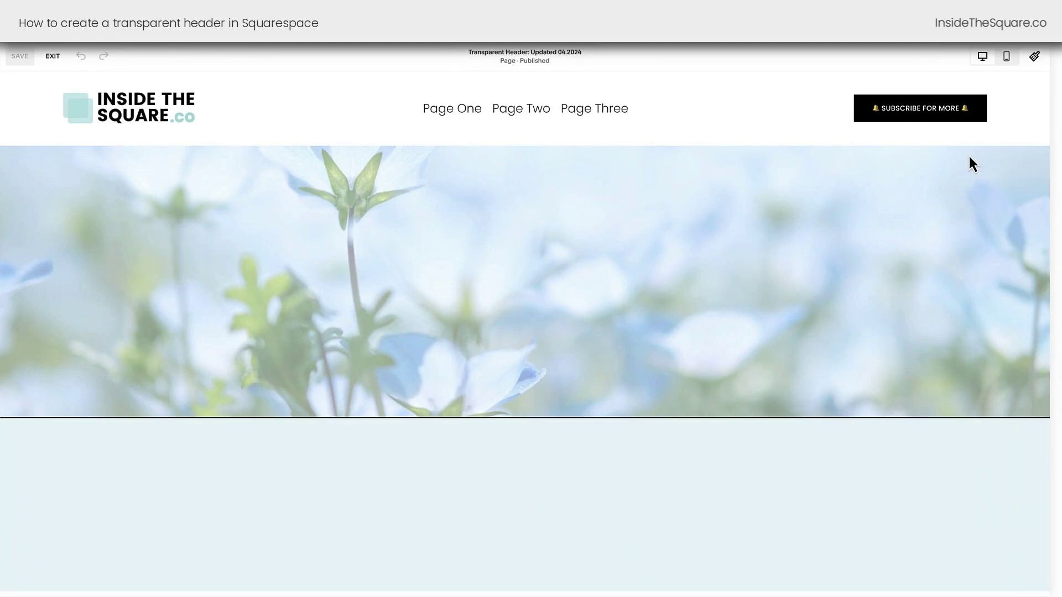
left_click(534, 110)
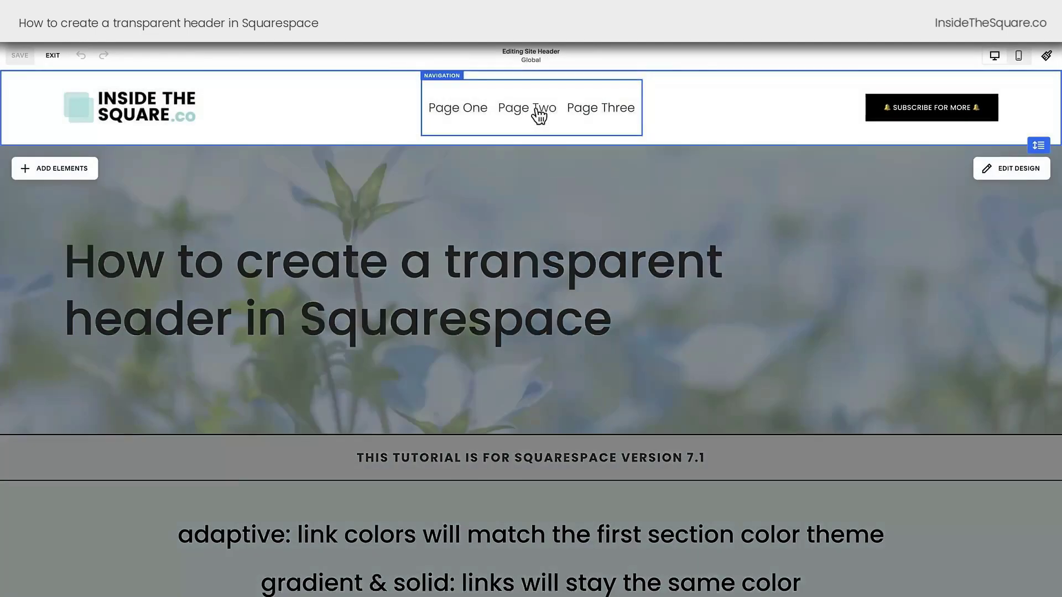
left_click(1010, 166)
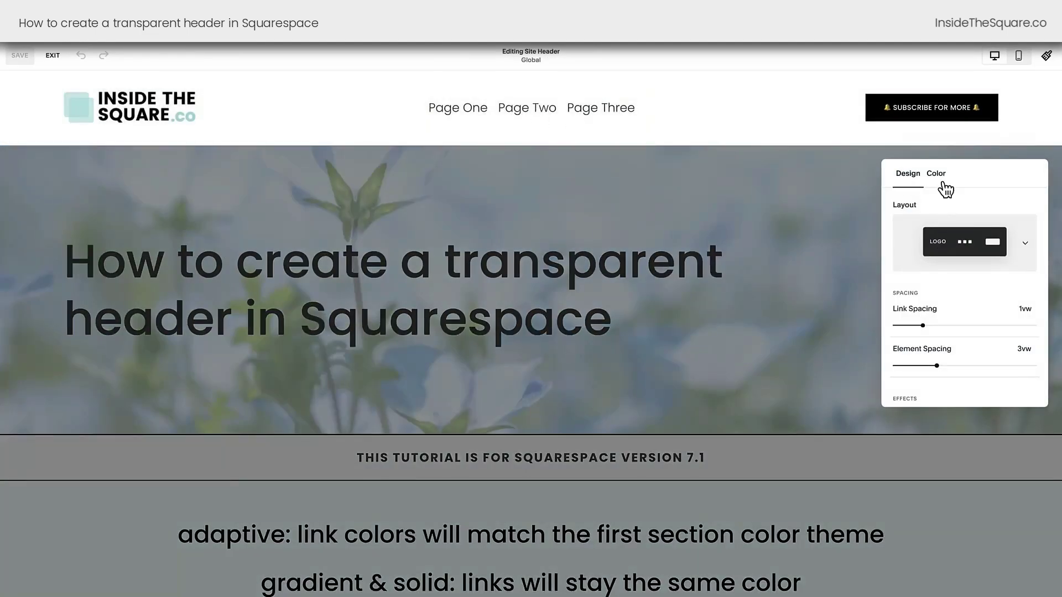
left_click(945, 188)
left_click(958, 218)
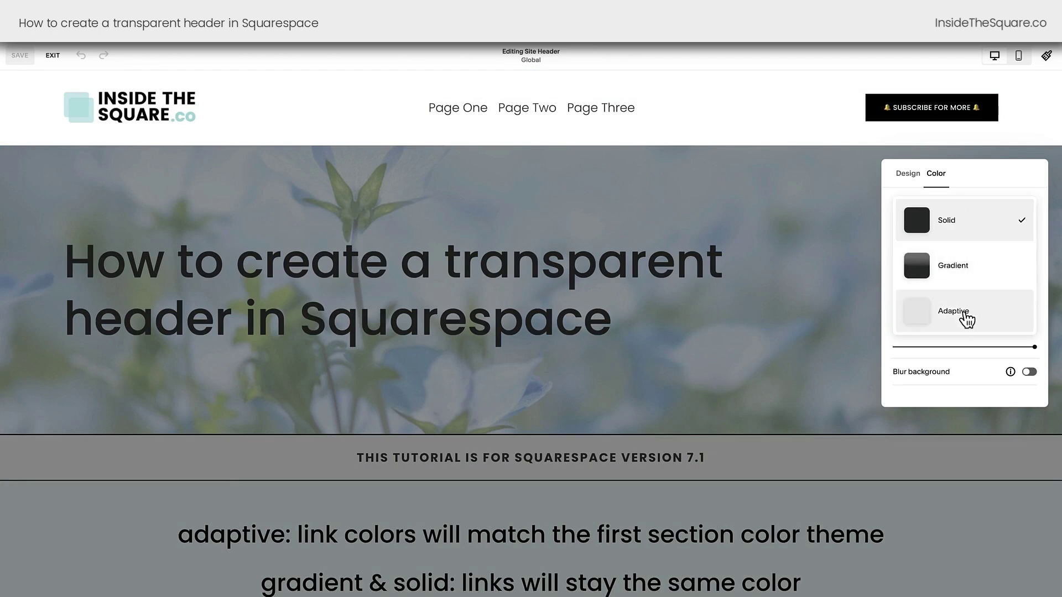
left_click(962, 320)
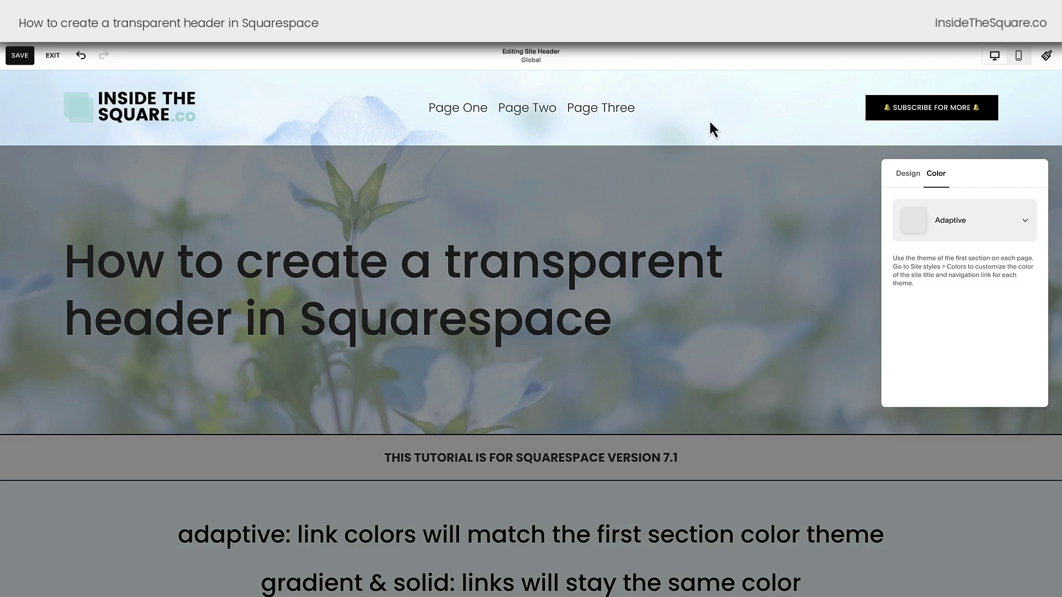
Try the Gradient header colour style, then switch the header to Solid.
left_click(965, 232)
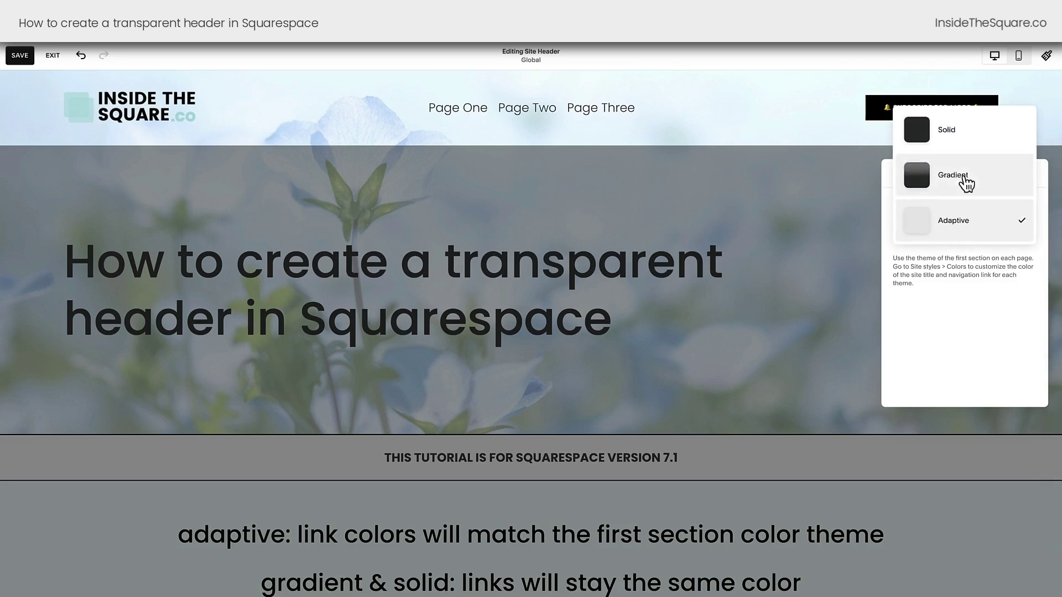
left_click(966, 187)
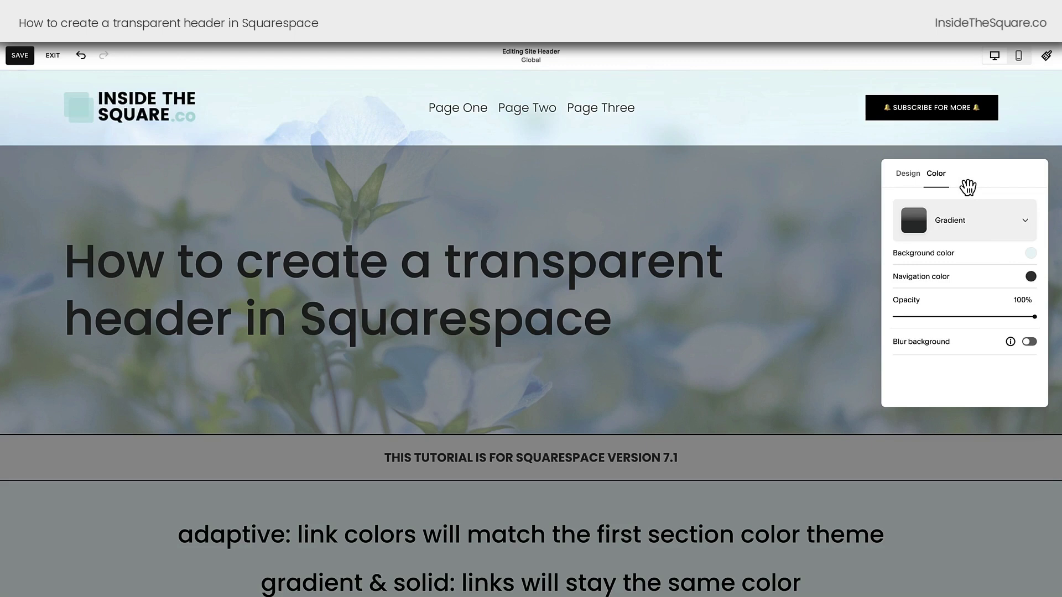
left_click(984, 221)
left_click(970, 186)
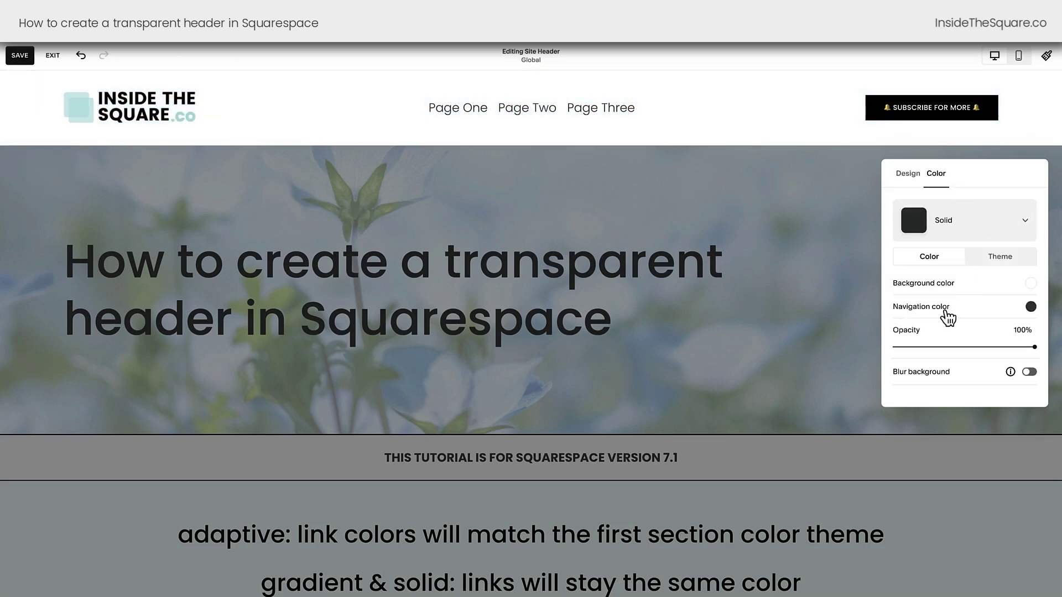
Browse the Navigation colour's Custom and Palette options, then close the colour picker.
left_click(1030, 309)
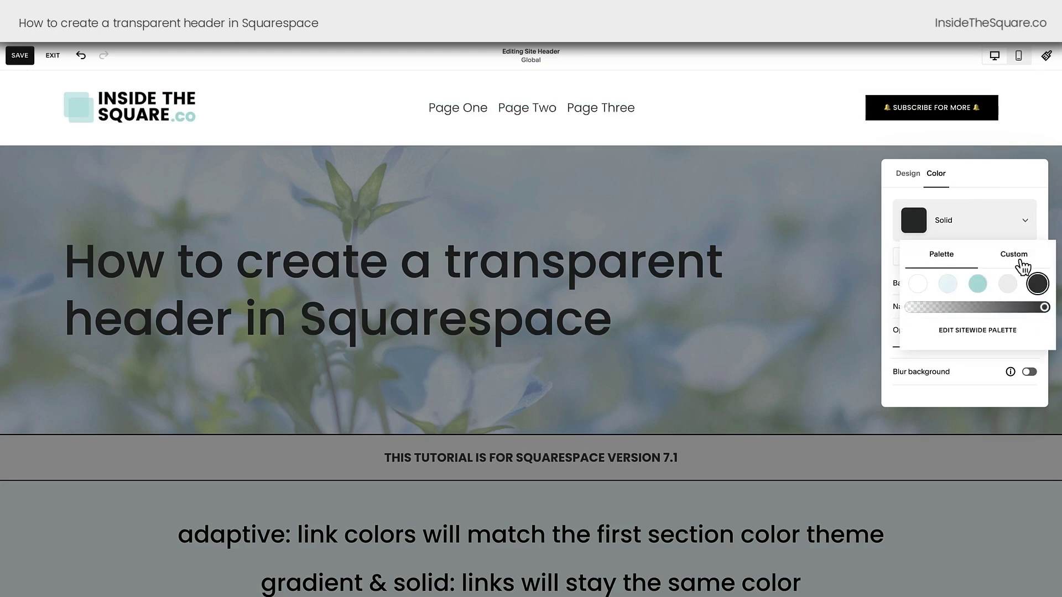
left_click(1018, 257)
left_click(943, 199)
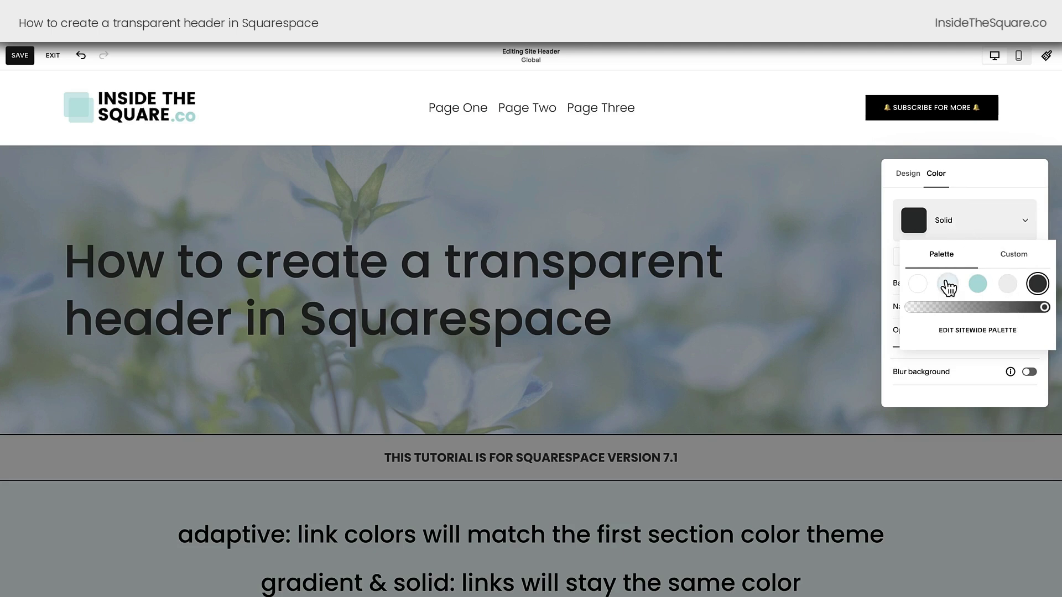
left_click(1019, 201)
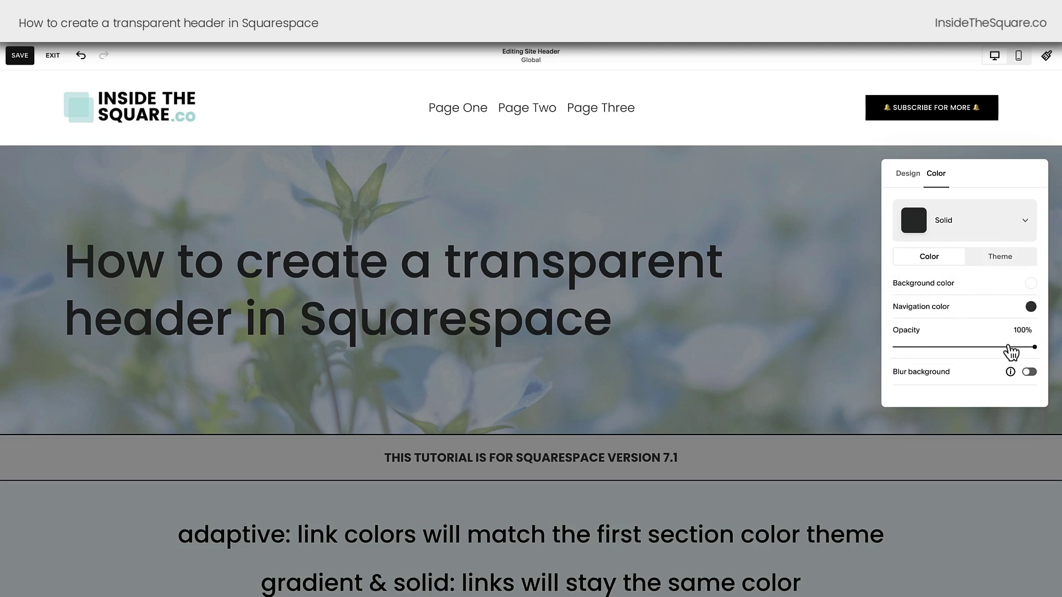
Lower the solid header's opacity from 100% to 0% and close its colour settings.
left_click_drag(1034, 347, 869, 347)
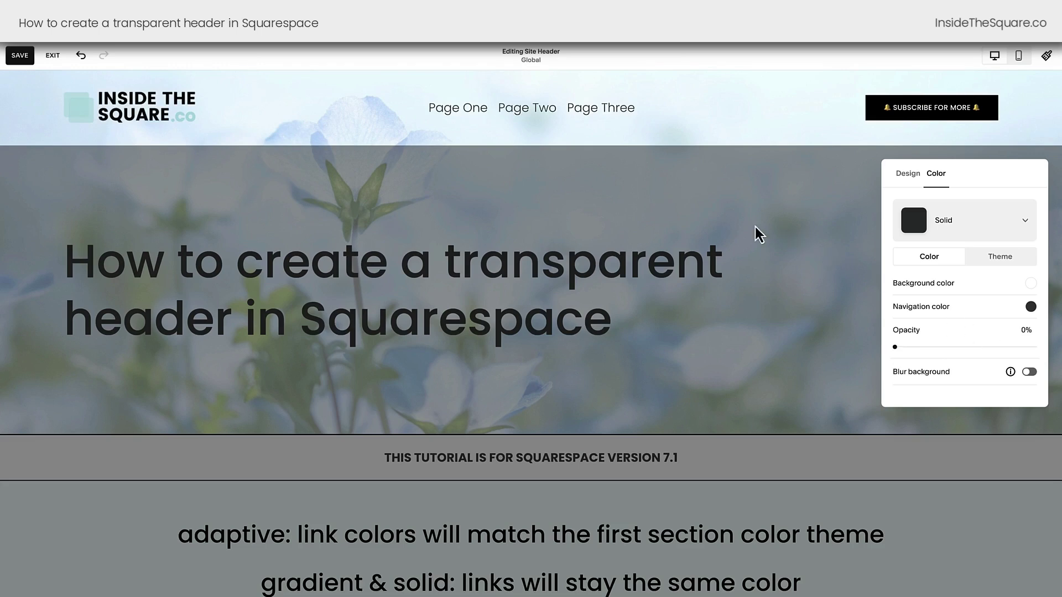
left_click(721, 224)
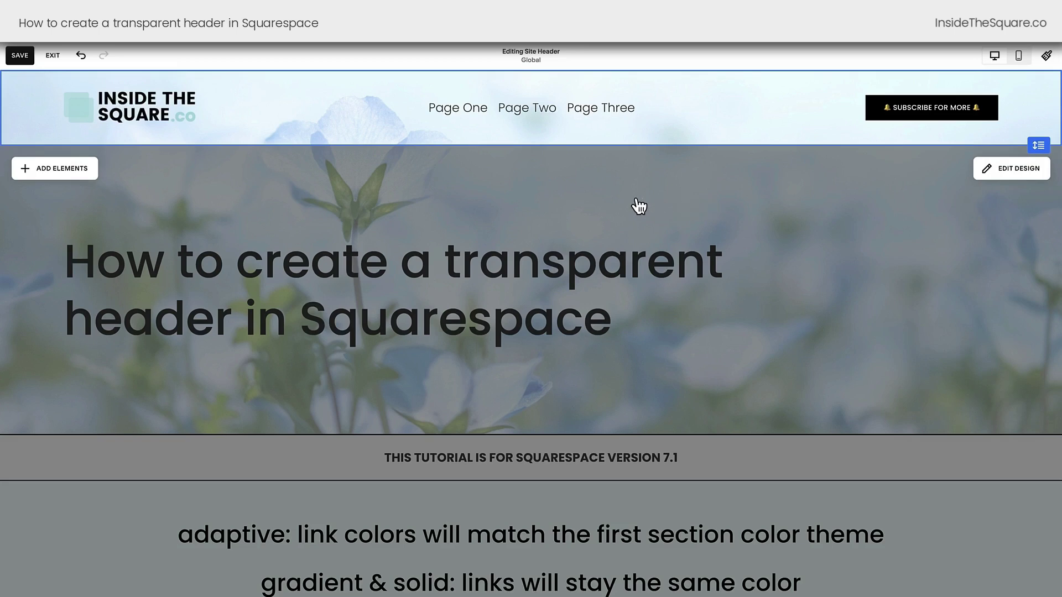
Finish header editing, then add a section above the hero and browse the Images layouts.
left_click(532, 219)
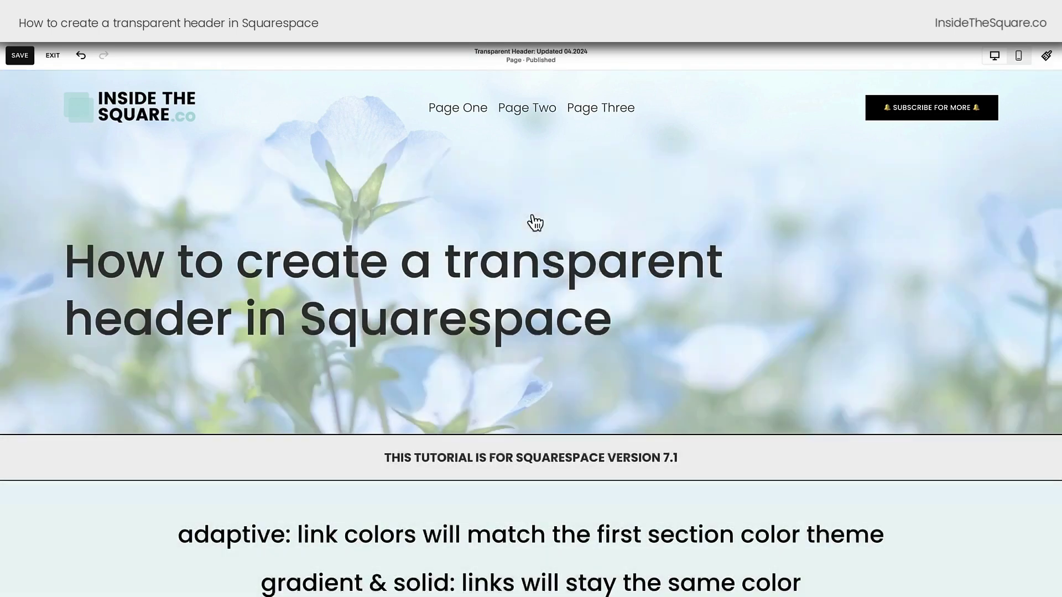
mouse_move(616, 268)
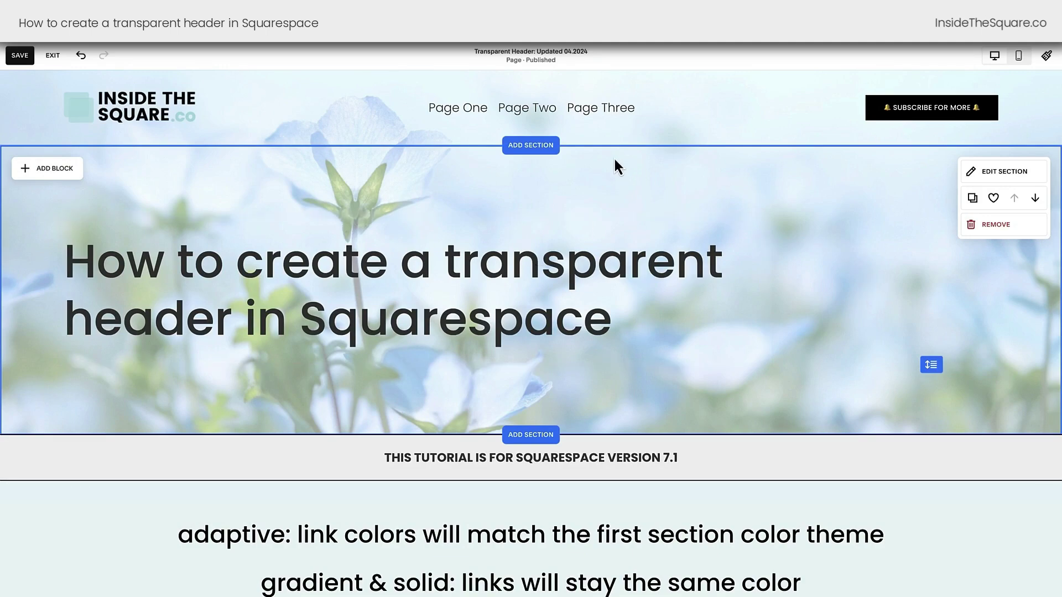
left_click(540, 148)
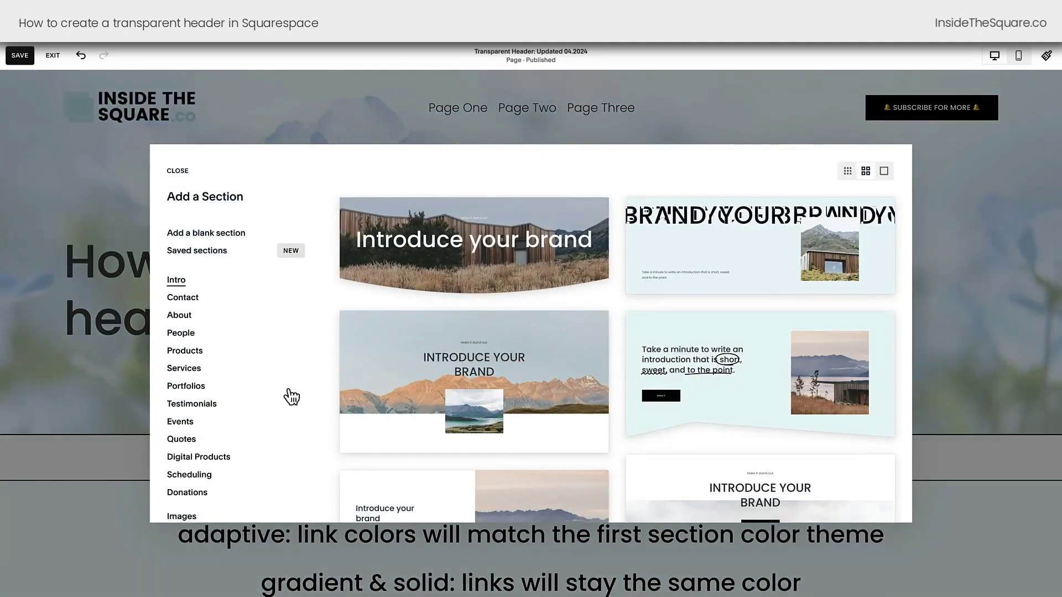
scroll(244, 403, "down", 5)
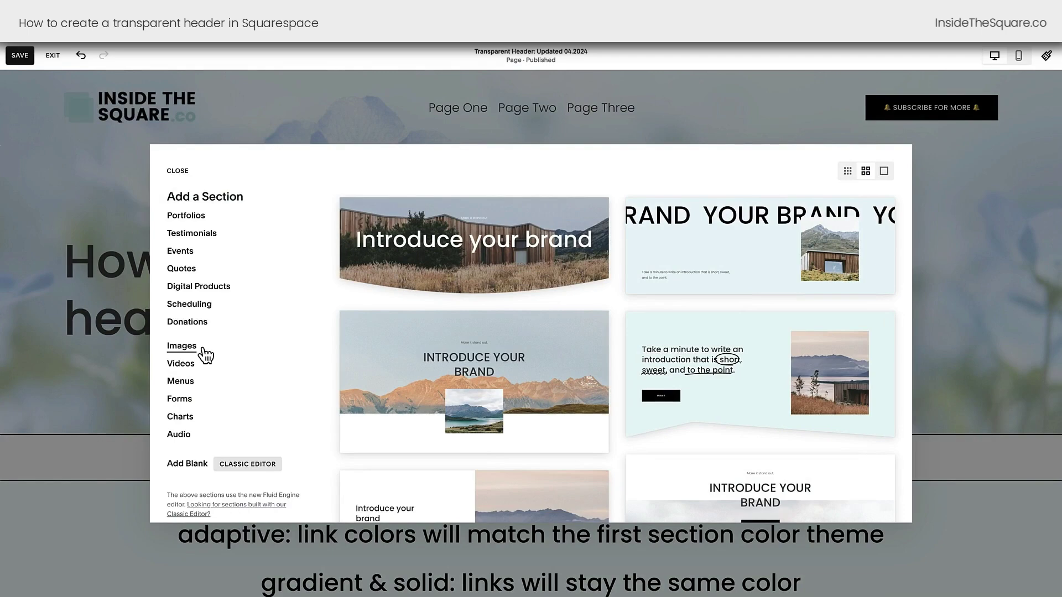
left_click(206, 351)
scroll(653, 369, "down", 2)
scroll(675, 369, "down", 5)
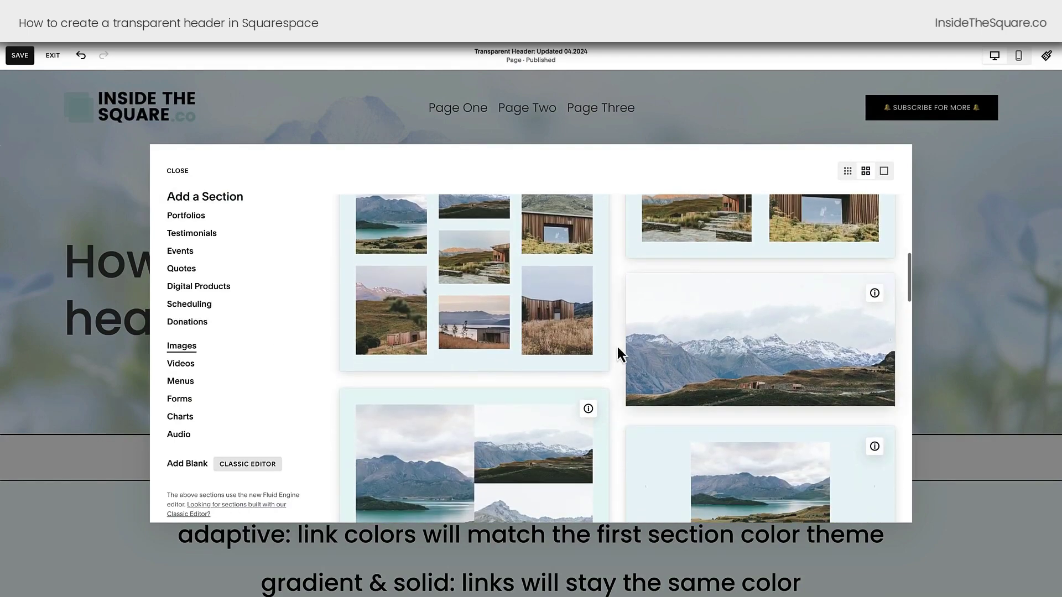
Insert the panoramic mountain image section, then save and exit the page editor.
left_click(822, 358)
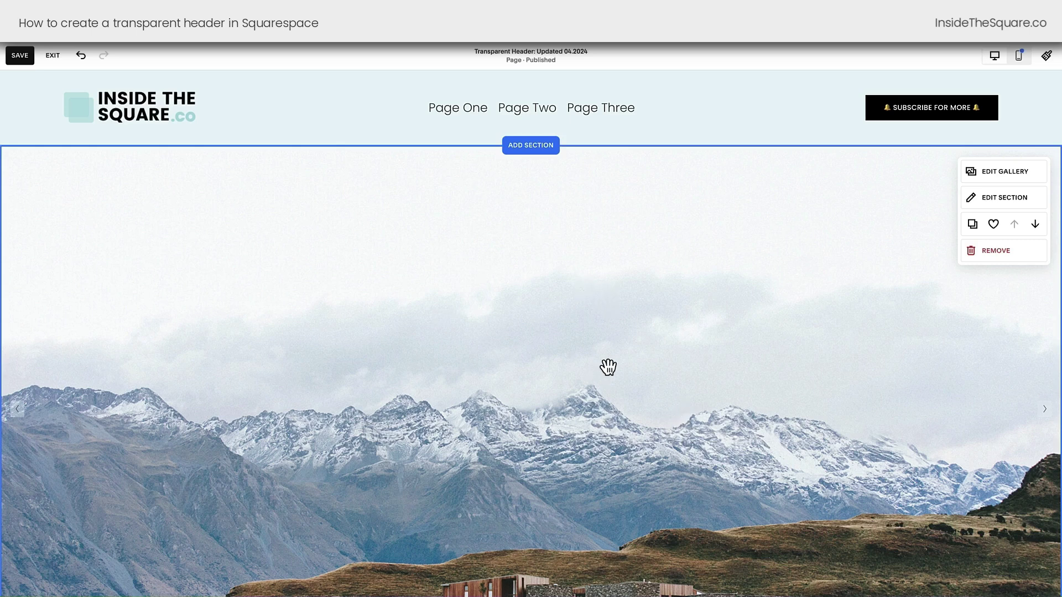
mouse_move(636, 109)
left_click(20, 56)
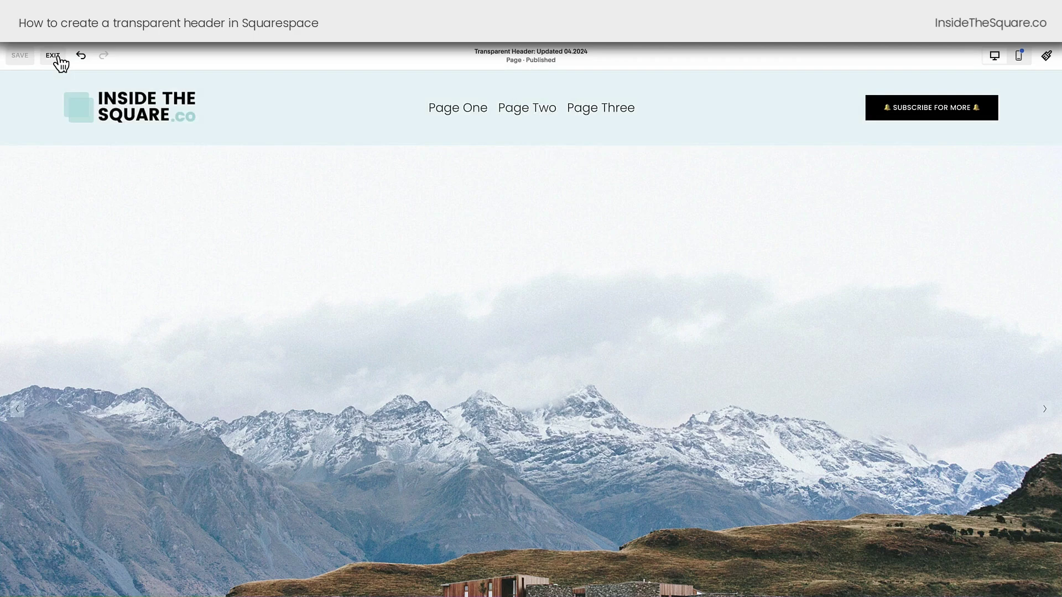
left_click(55, 57)
Scroll to the sample padding-top:0 CSS rule and highlight it and its #collection-123456 part.
scroll(626, 360, "down", 15)
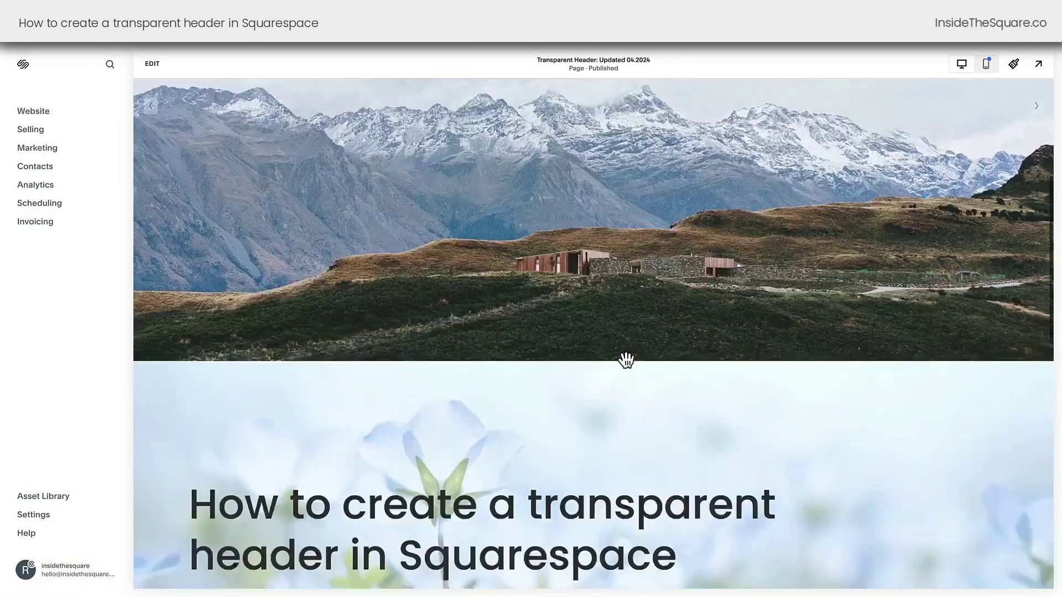
scroll(620, 352, "down", 2)
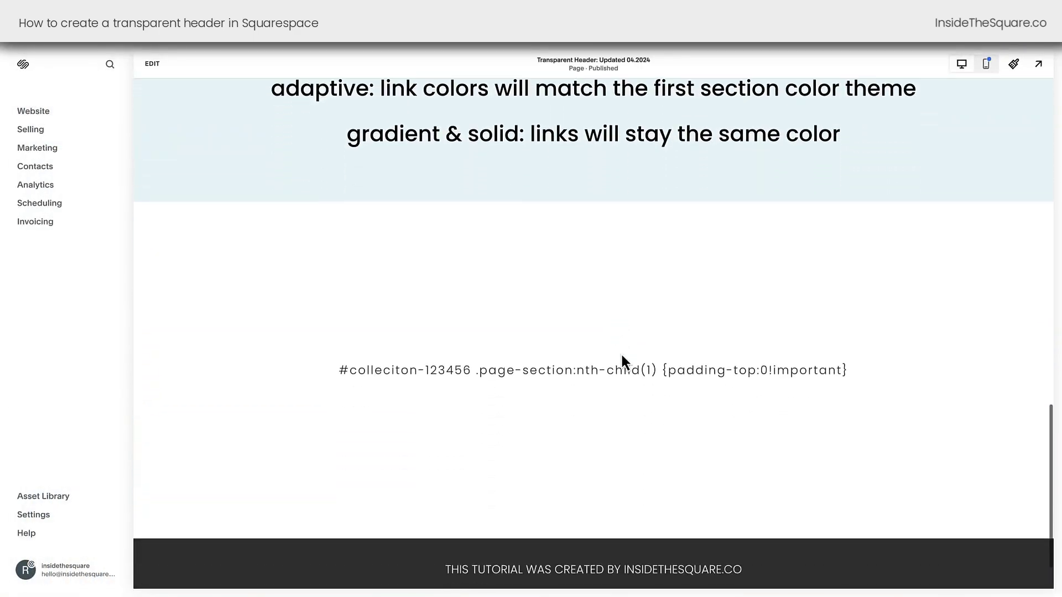
scroll(324, 377, "down", 2)
left_click_drag(873, 314, 339, 309)
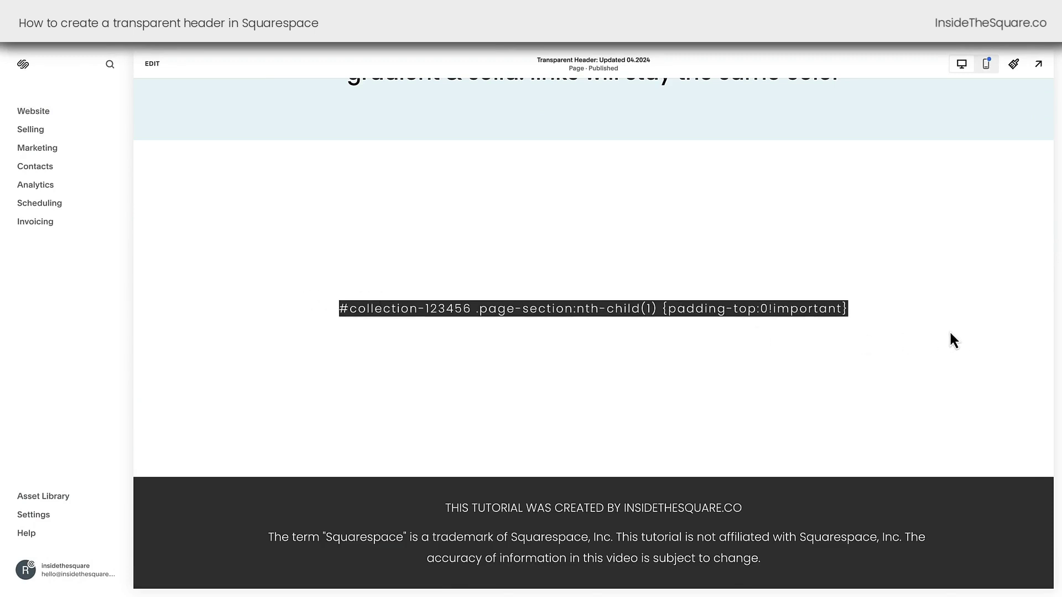
left_click(479, 311)
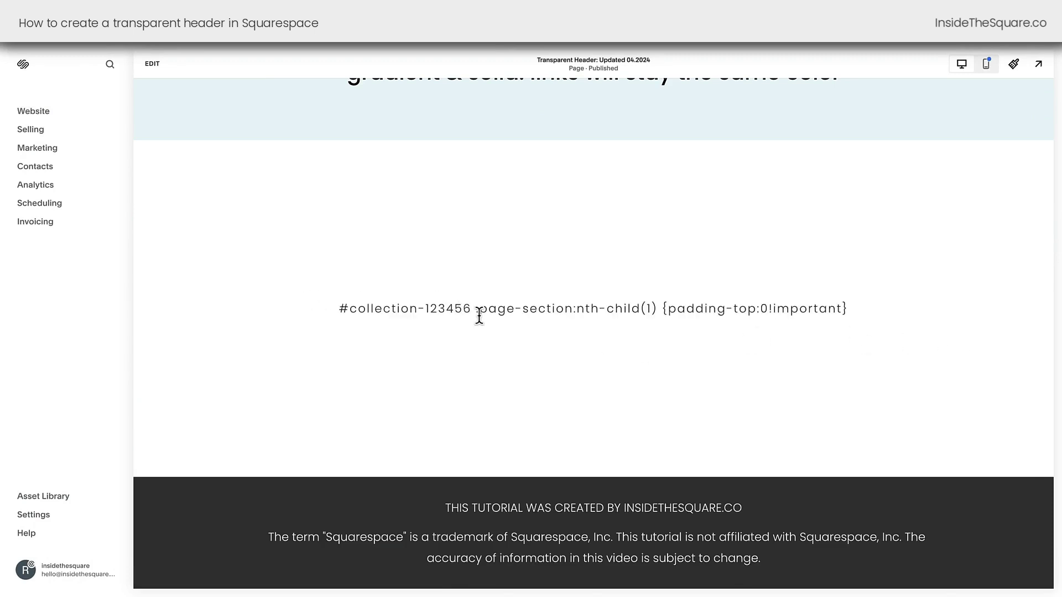
left_click_drag(478, 309, 340, 308)
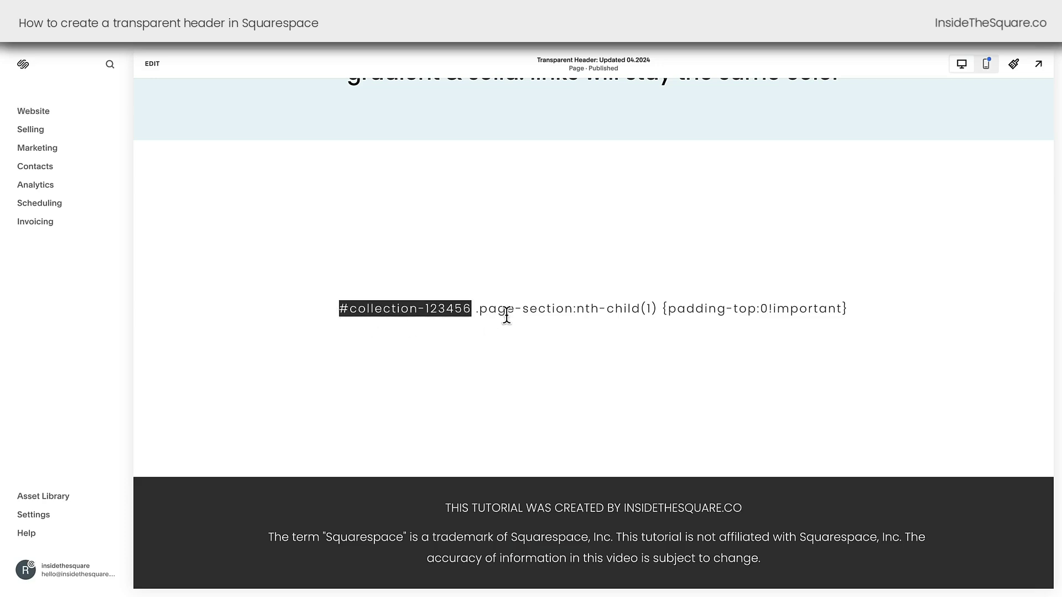
left_click_drag(855, 308, 310, 326)
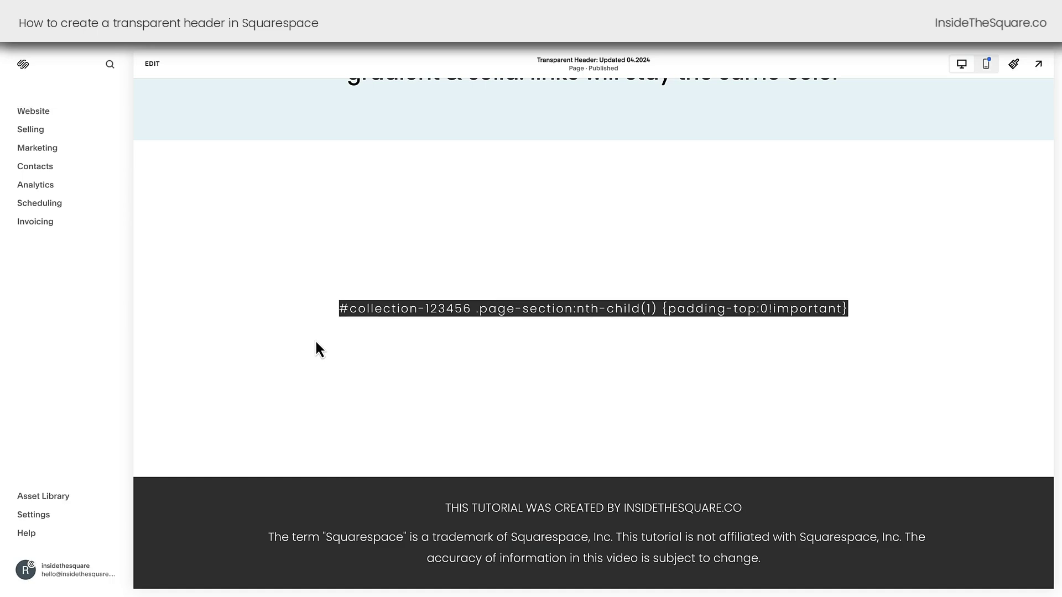
left_click(587, 316)
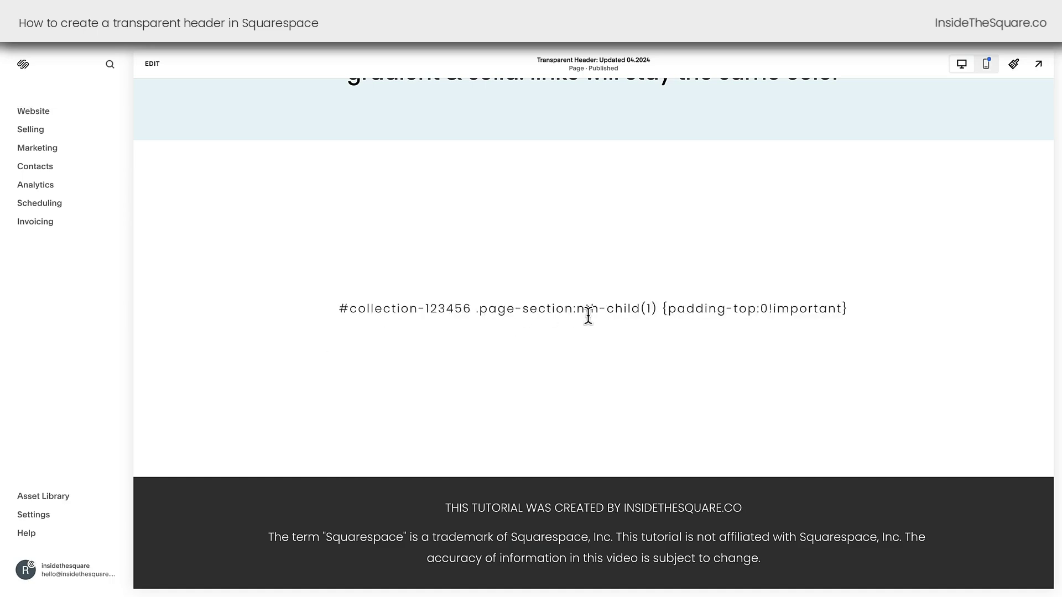
Open Website Tools > Custom CSS and delete #collection-123456 from the padding-top rule.
scroll(588, 317, "up", 15)
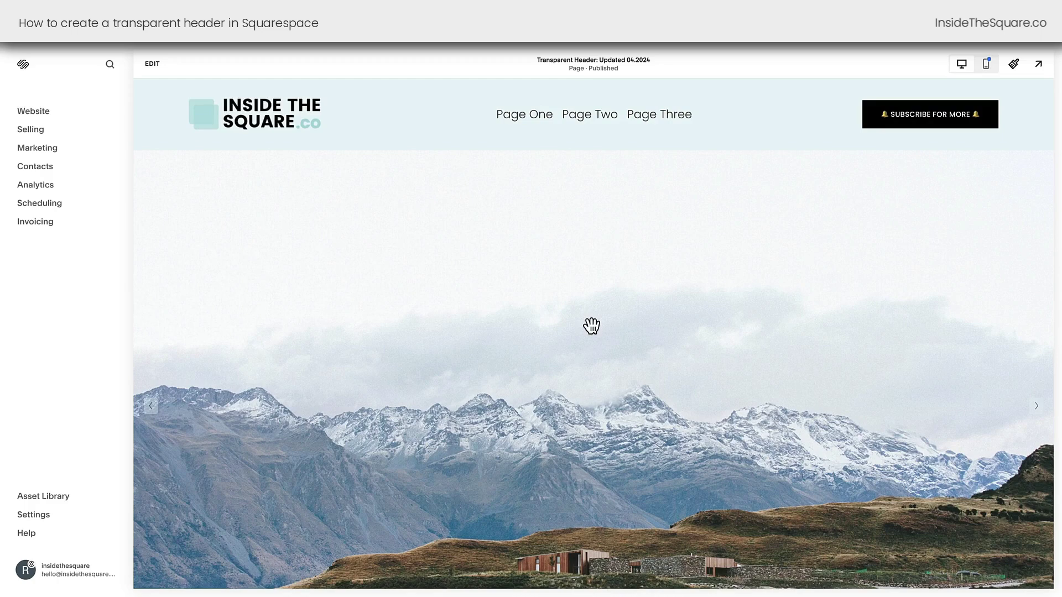
left_click(35, 111)
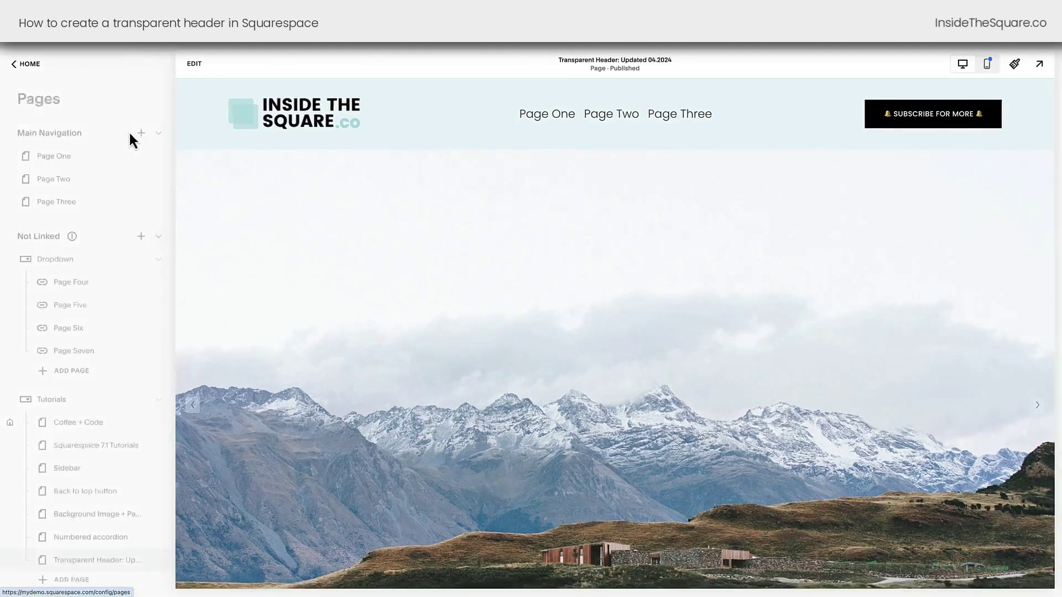
left_click(77, 404)
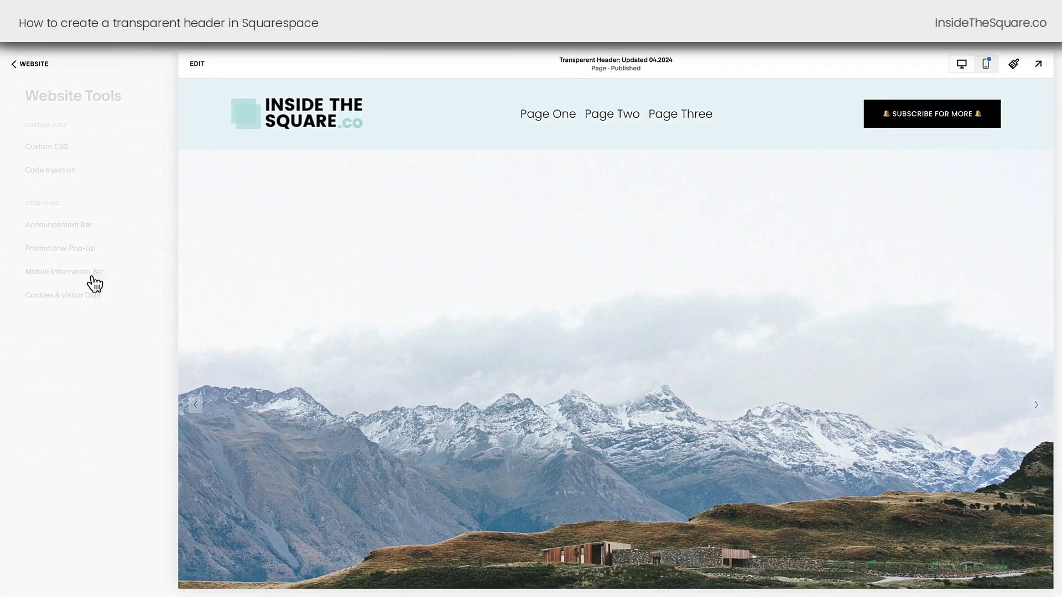
left_click(58, 155)
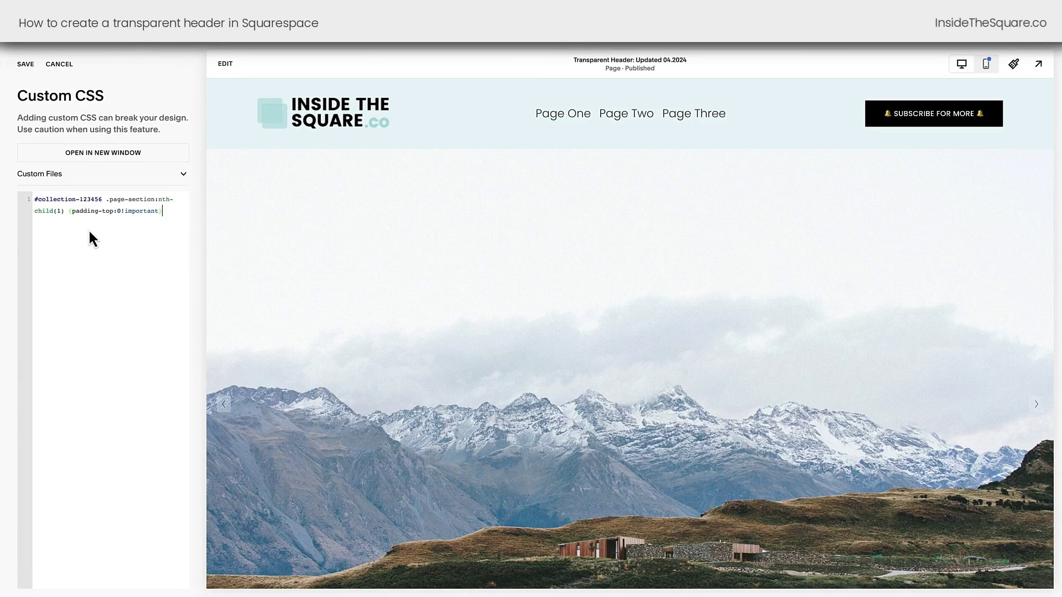
key("BackSpace")
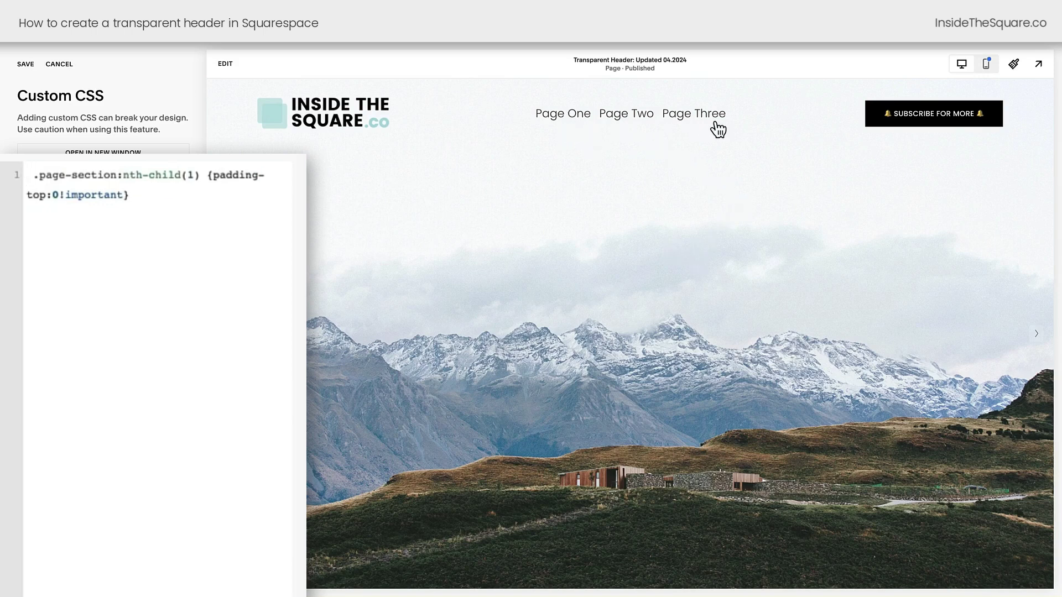
Advance the slideshow to the lake image and copy the page's collection ID with the ID finder.
left_click(1038, 339)
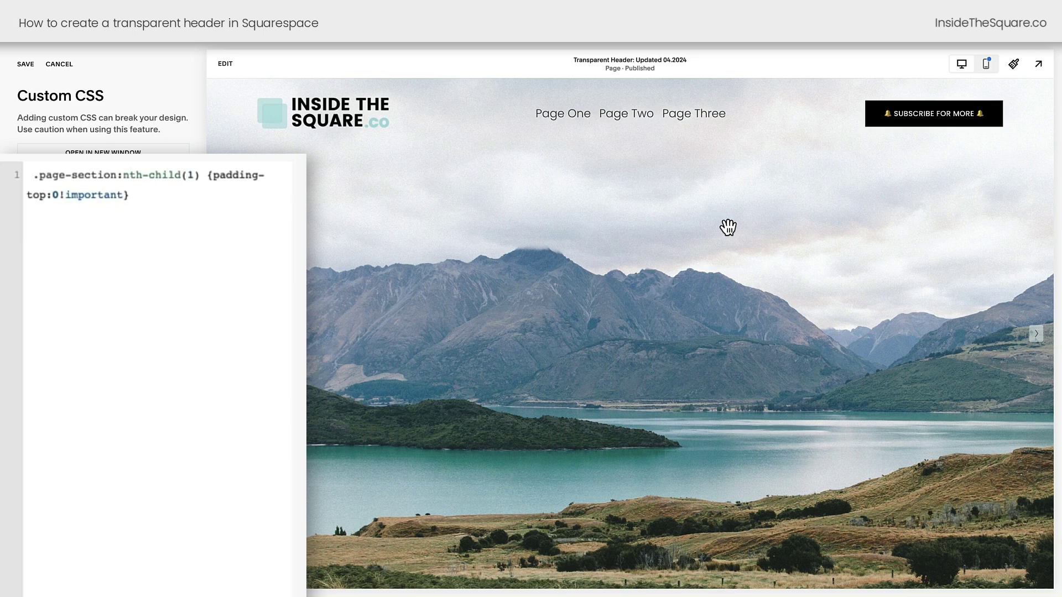
left_click(963, 43)
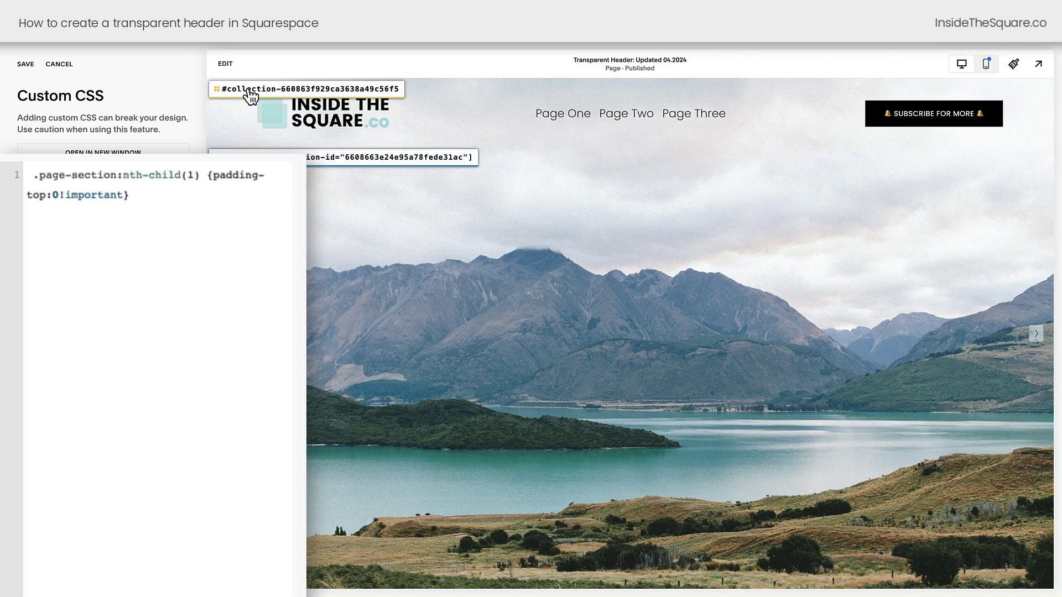
left_click(338, 95)
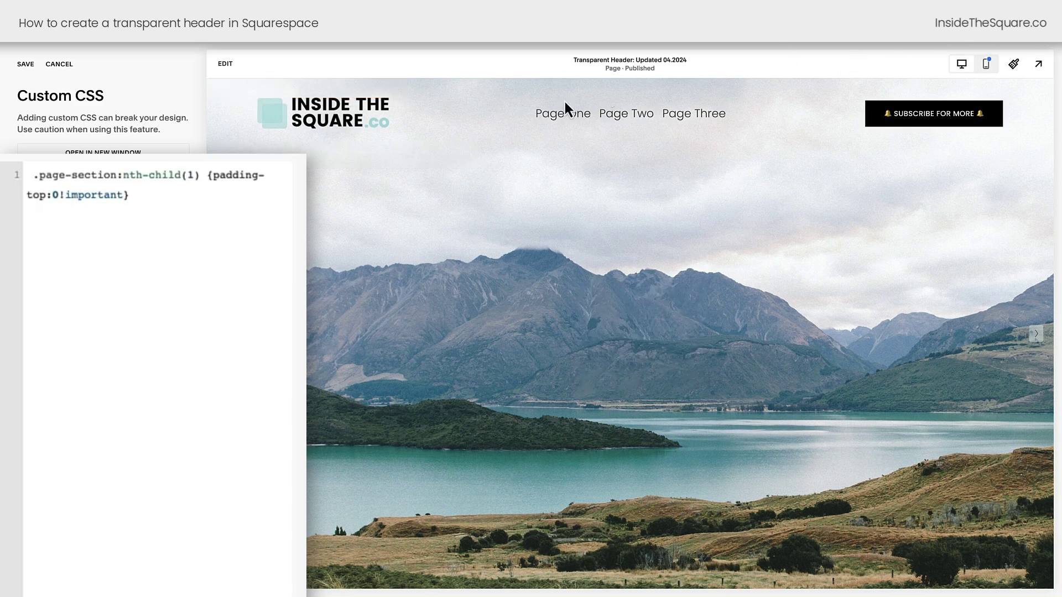
Paste #collection-660863f929ca3638a49c56f5 at the start of the CSS rule and save.
left_click(22, 175)
type("#collection-660863f929ca3638a49c56f5")
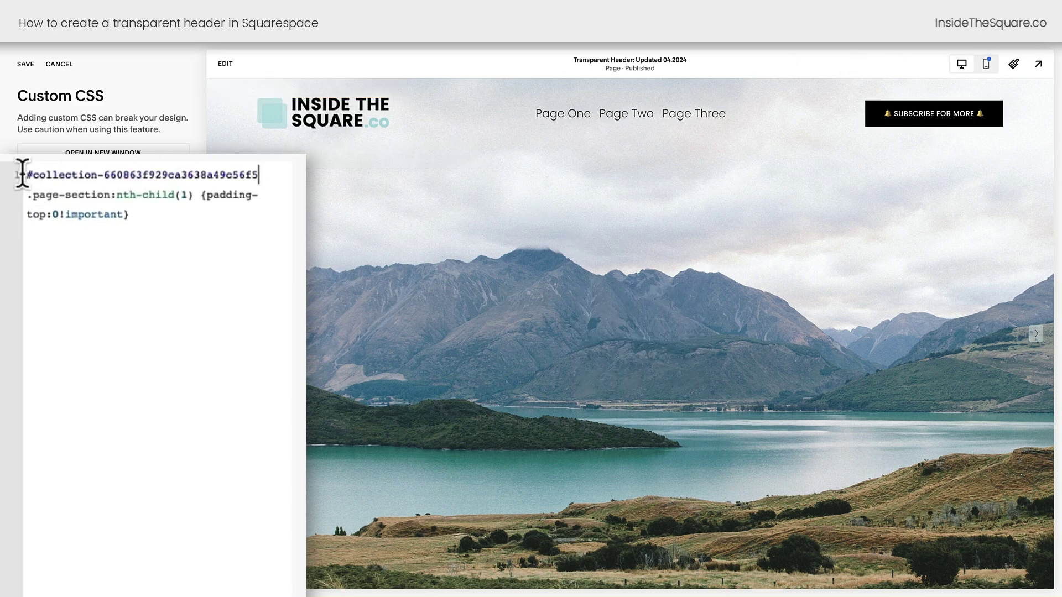
left_click(202, 237)
left_click(26, 65)
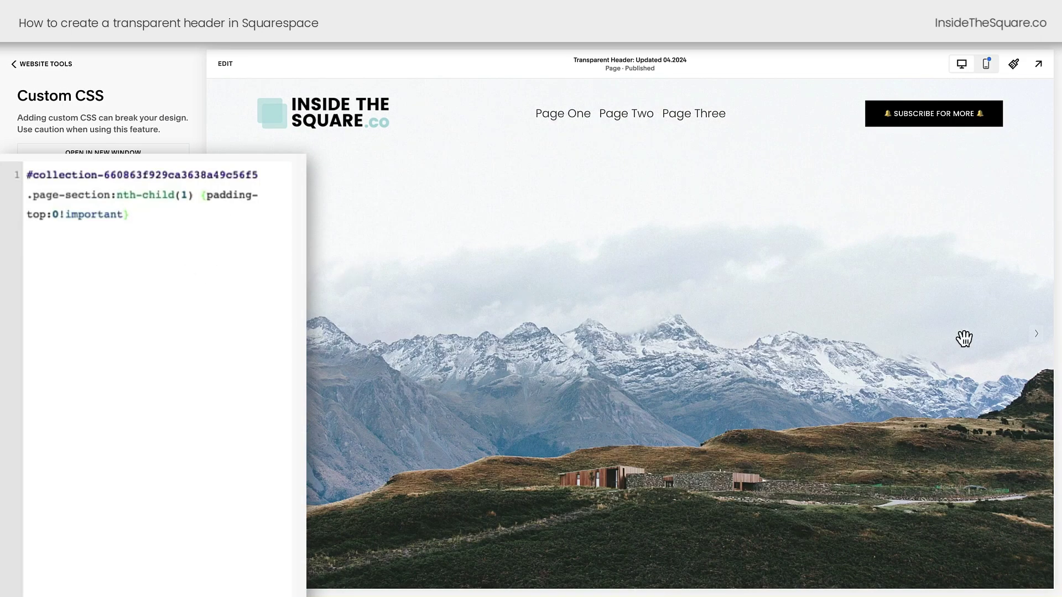
left_click(1030, 335)
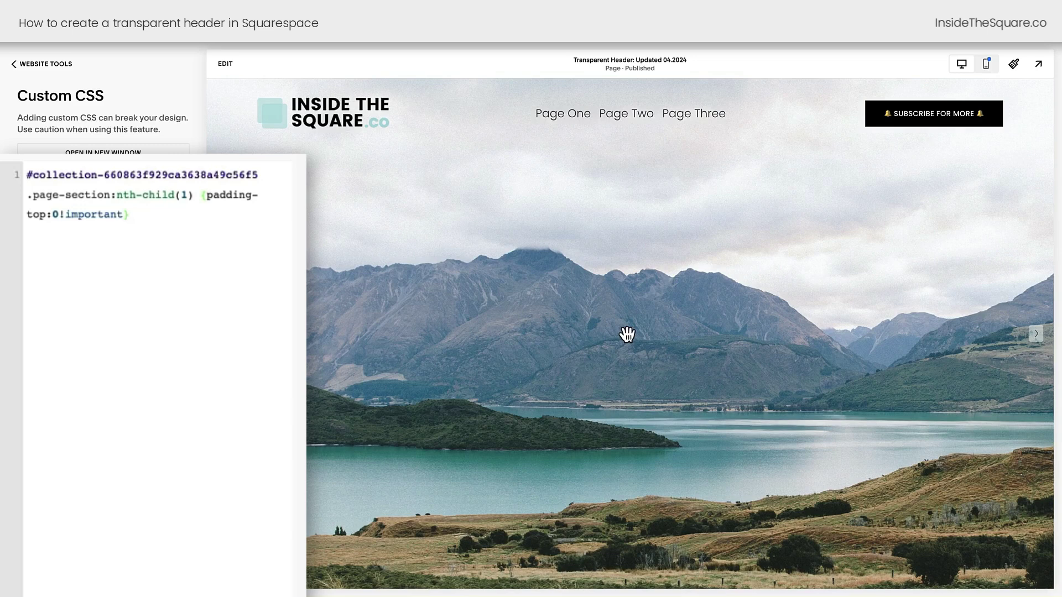
Highlight the whole rule, its collection ID and the .page-section part to explain them.
left_click_drag(145, 213, 3, 175)
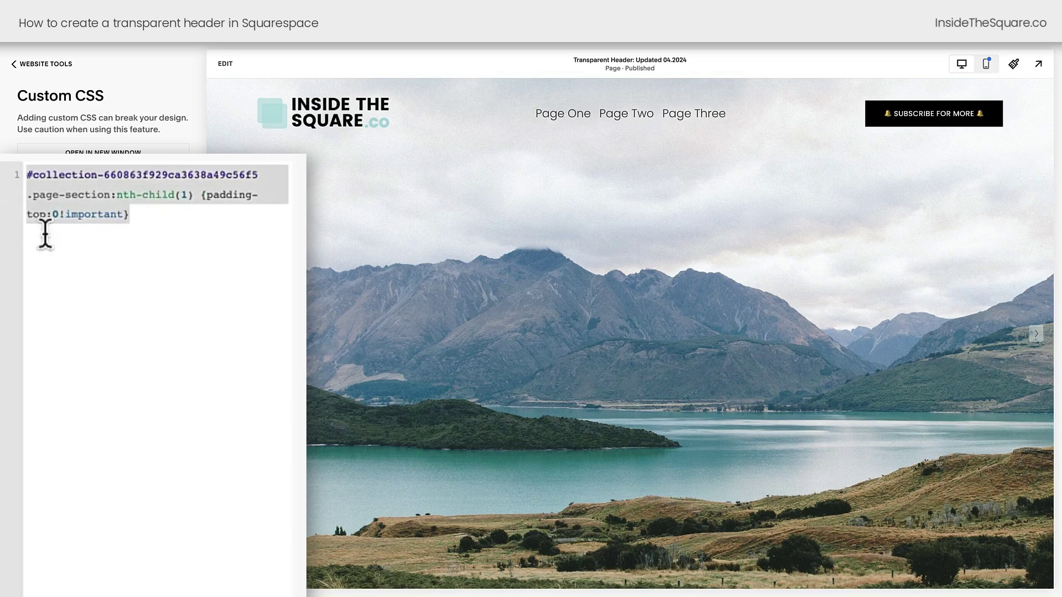
left_click(220, 223)
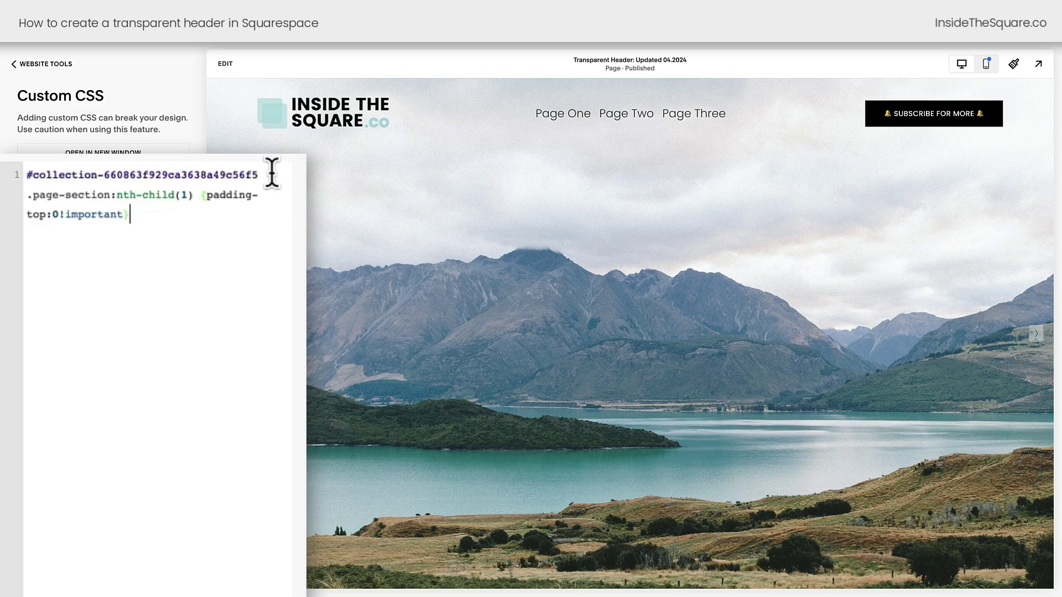
left_click_drag(272, 170, 49, 166)
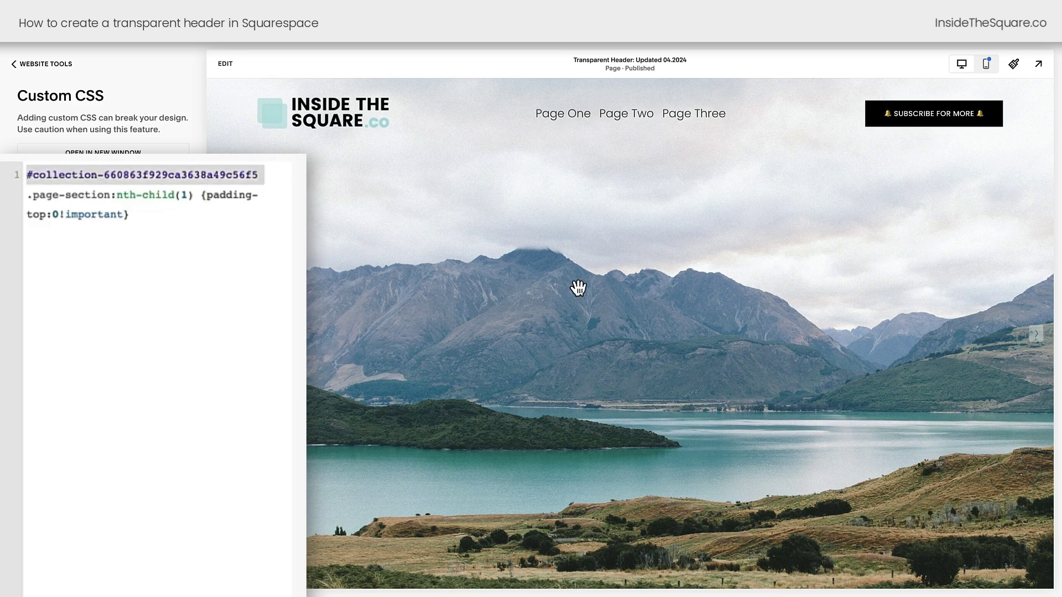
left_click(956, 44)
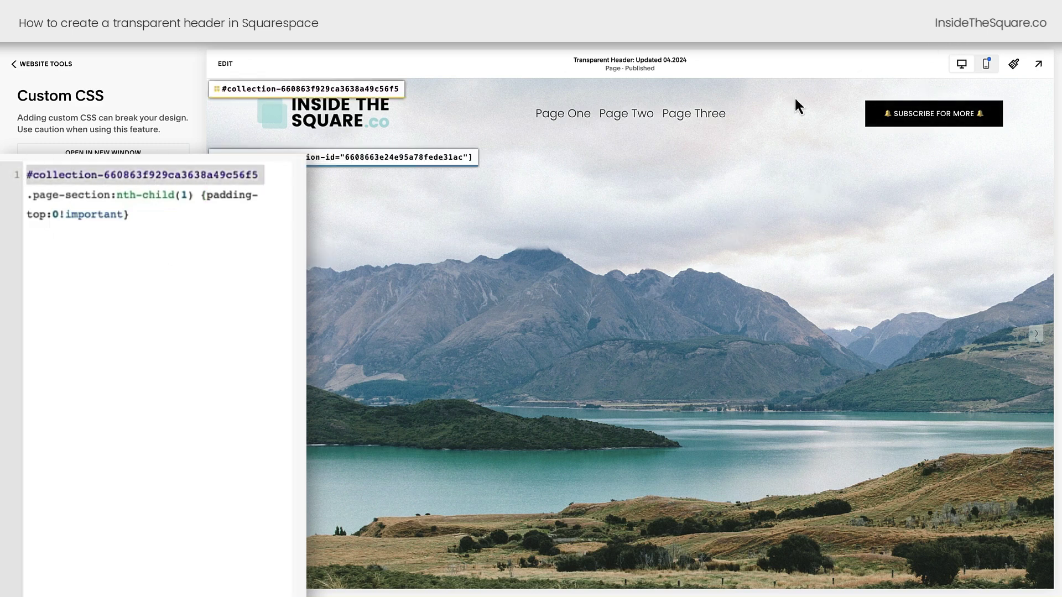
left_click(314, 95)
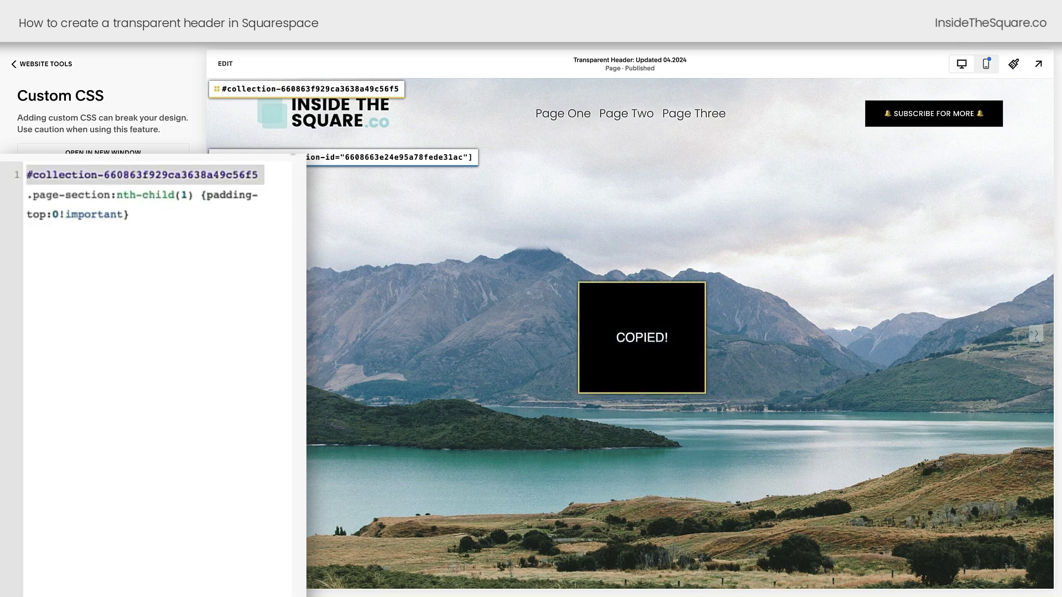
left_click_drag(259, 175, 1, 182)
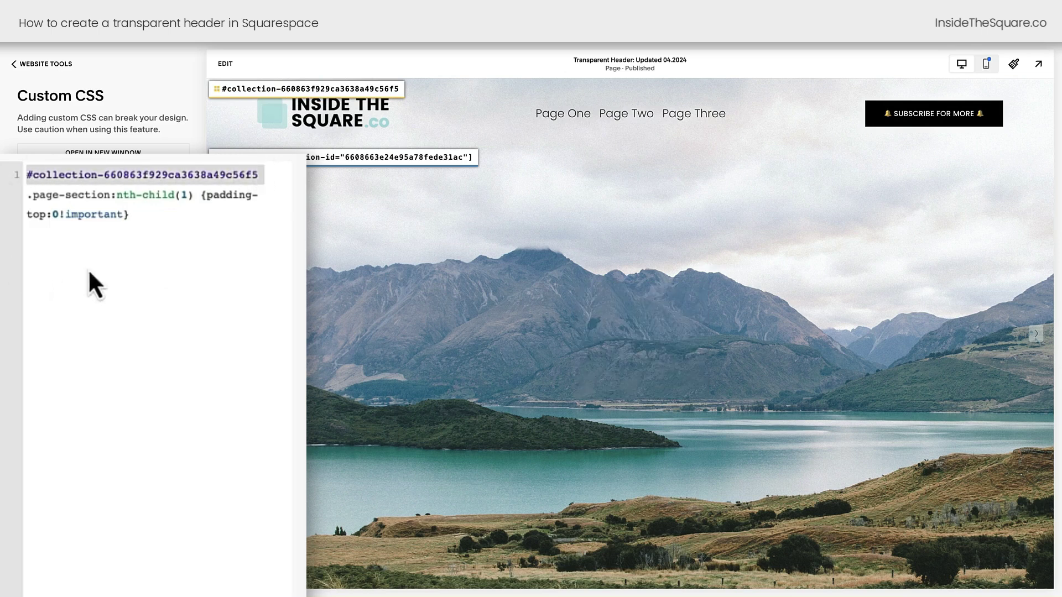
left_click_drag(147, 213, 1, 213)
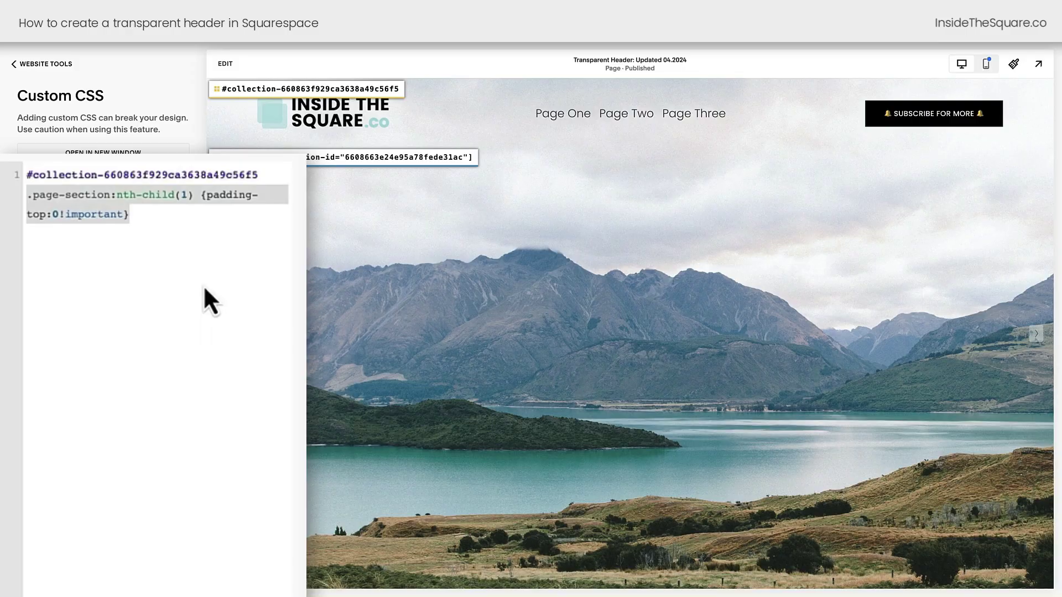